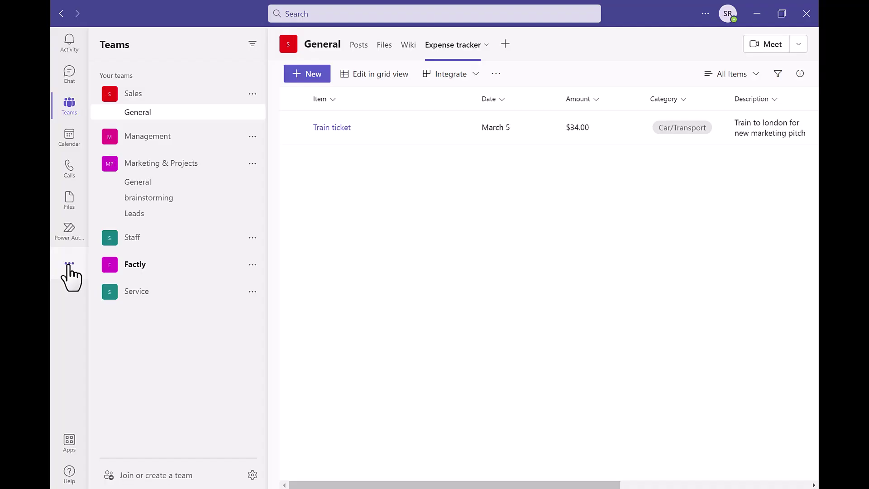
Open the Tasks by Planner and To Do app and pin it to the app bar.
left_click(69, 266)
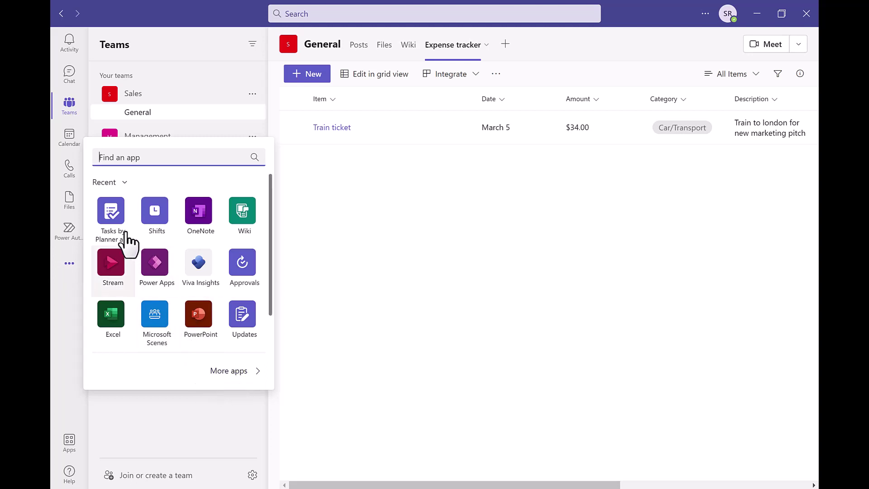
left_click(109, 220)
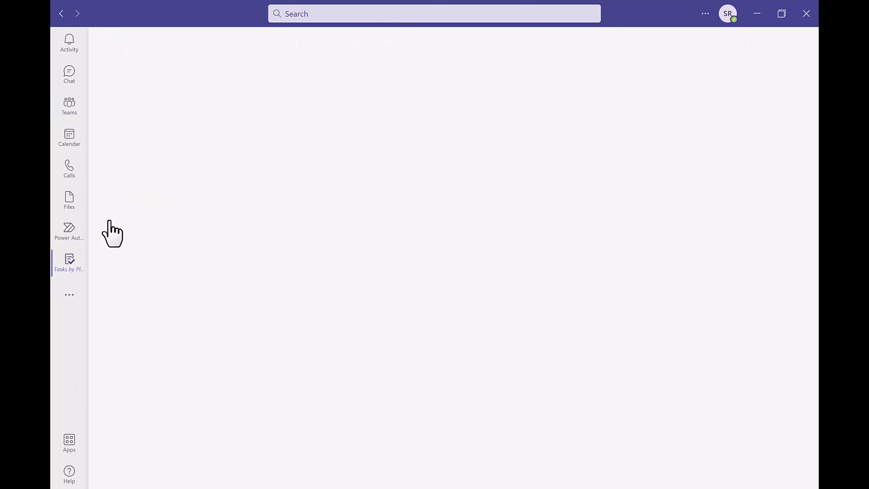
right_click(65, 261)
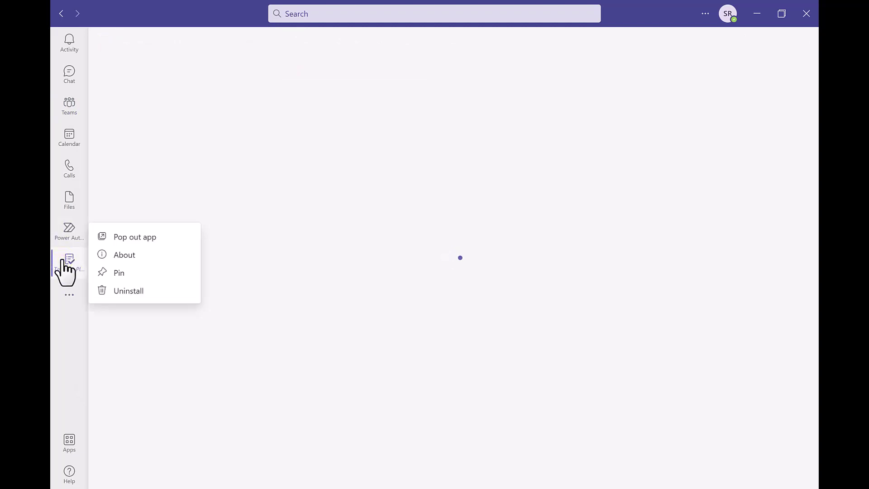
left_click(117, 272)
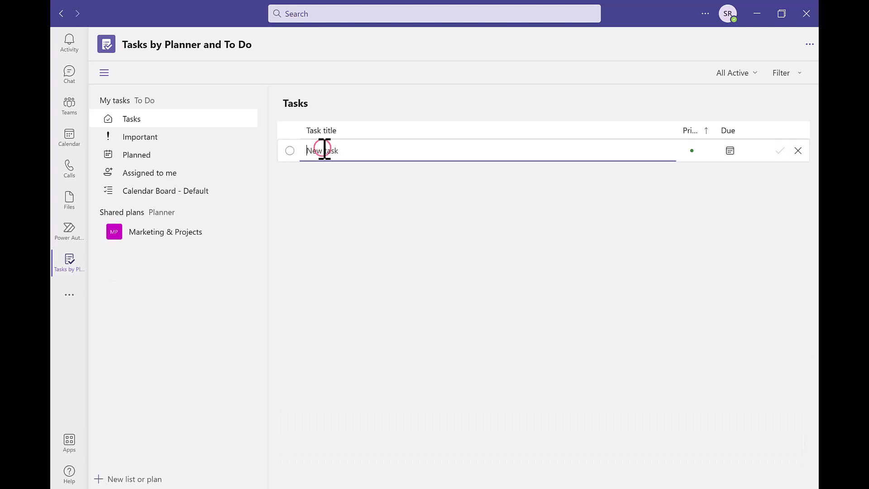
Title the new task "Complete sign up form for marketing event" and mark it as important.
type("Complete sign up form for ")
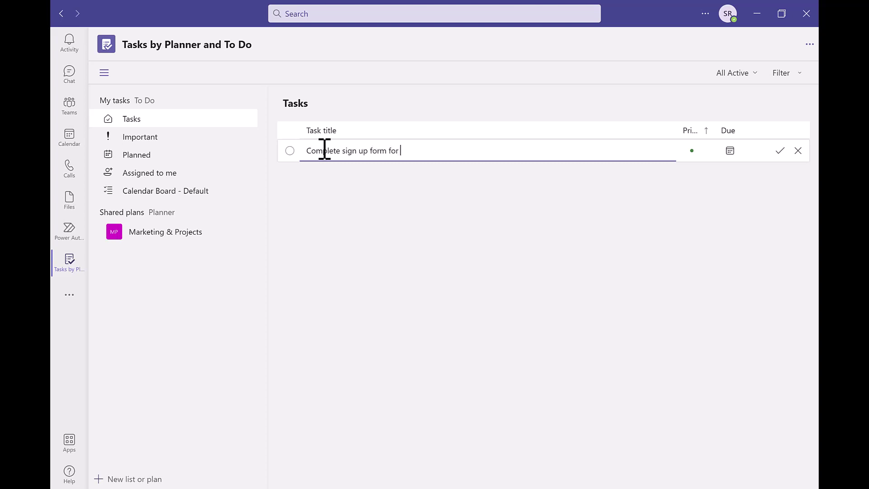
type("marketing event")
left_click(695, 130)
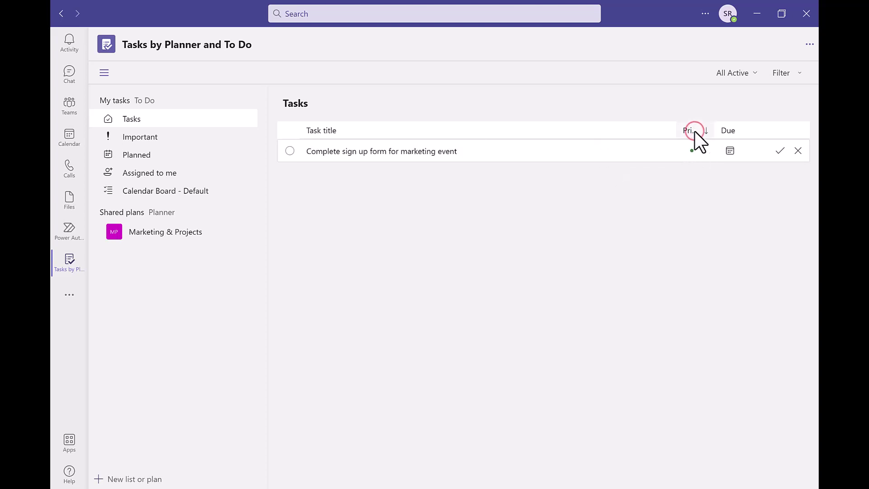
left_click(692, 131)
left_click(692, 153)
left_click(708, 176)
Set the new task's due date to 05/09/2022 and save the task to the Tasks list.
left_click(730, 152)
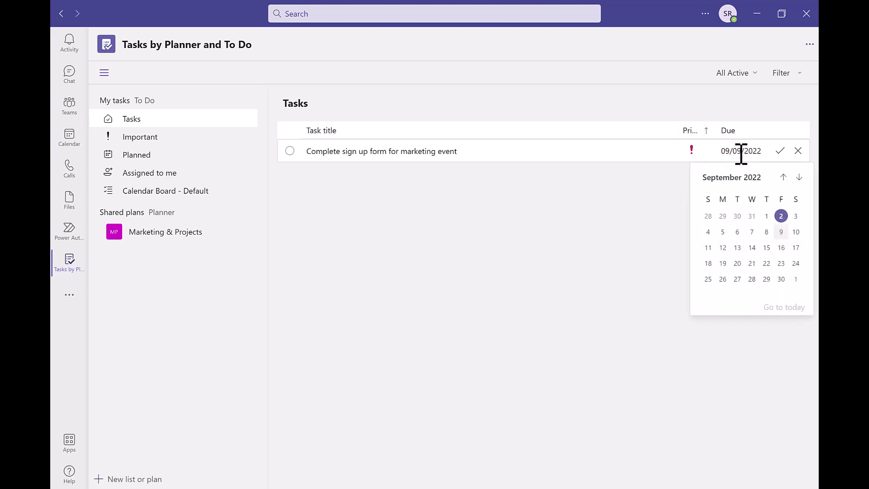
left_click(723, 231)
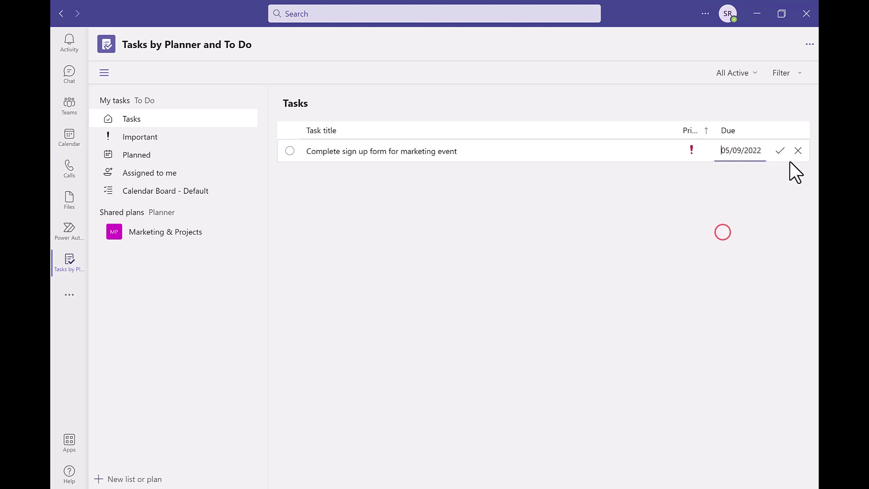
left_click(780, 151)
left_click(515, 289)
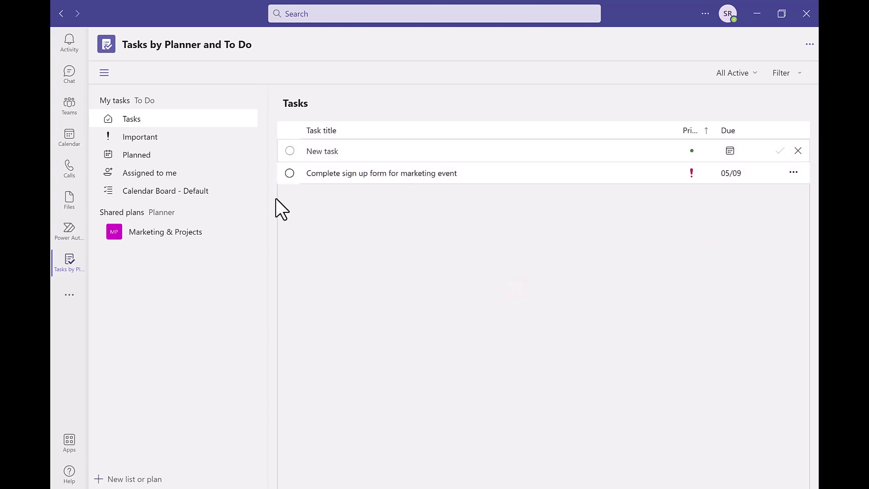
Review the Important, Planned and Assigned to me task lists.
left_click(121, 136)
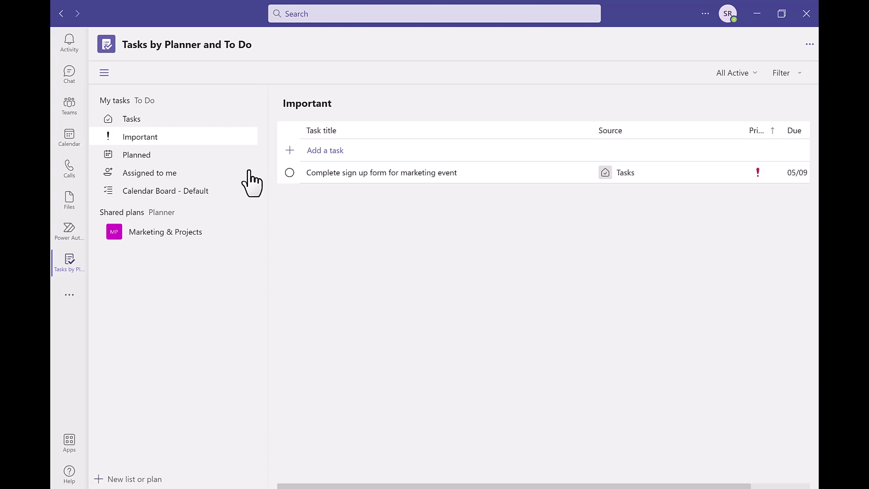
left_click(130, 155)
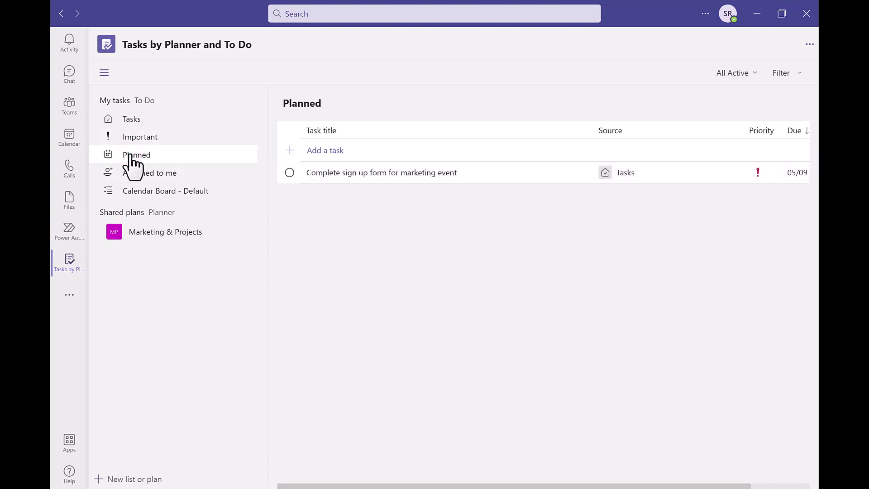
left_click(133, 174)
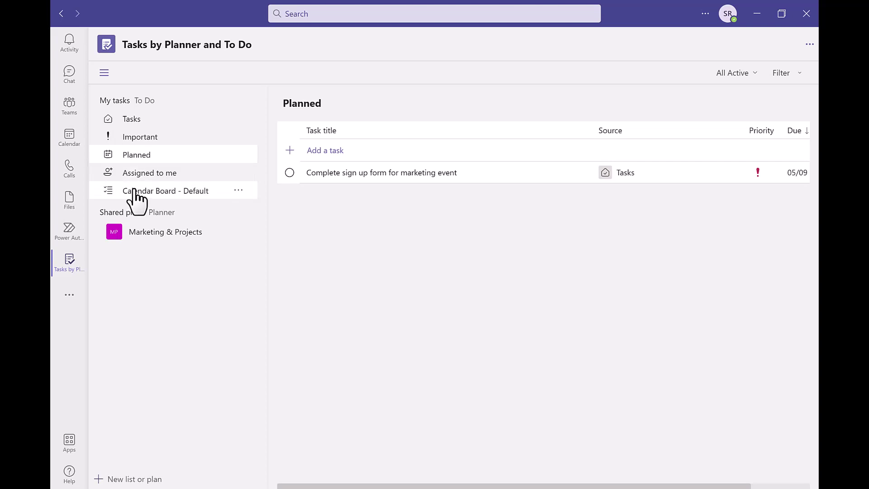
Open the Social Media Planner plan under Marketing & Projects in Board view.
left_click(125, 233)
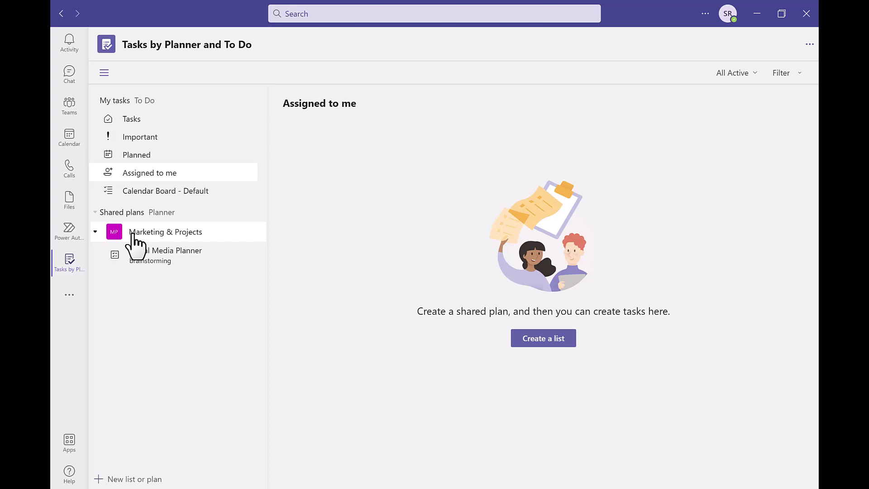
left_click(145, 232)
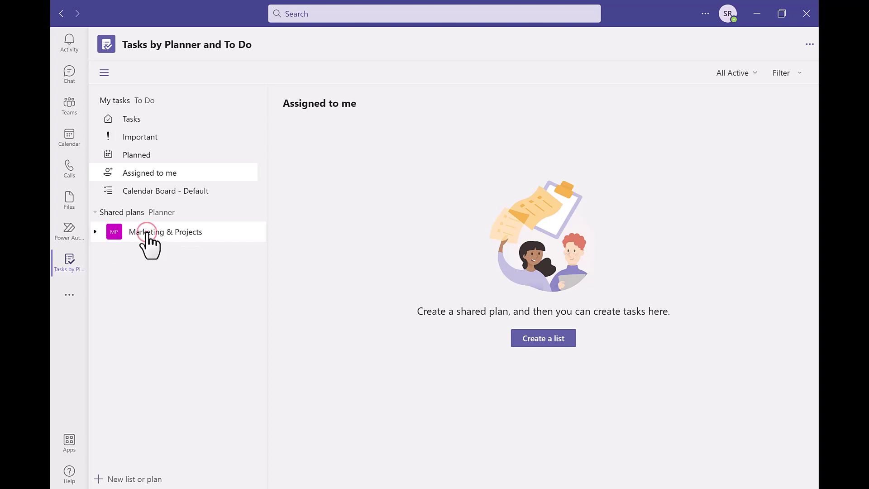
left_click(146, 232)
left_click(190, 251)
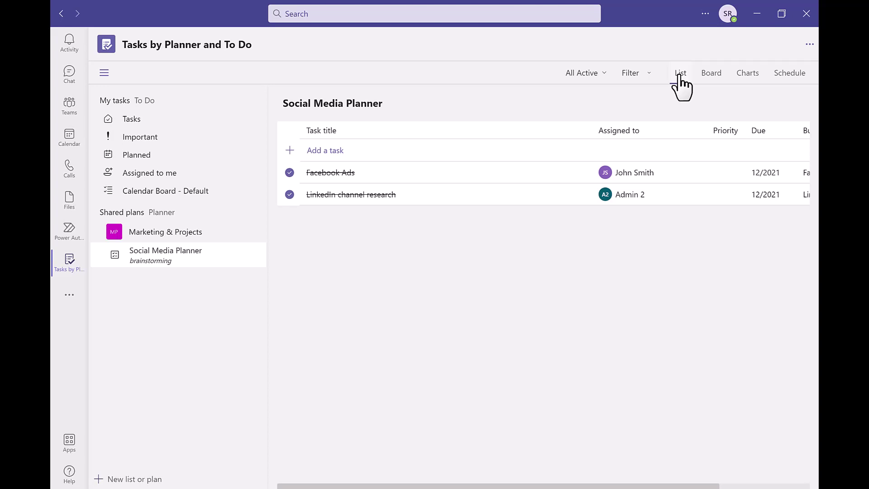
left_click(709, 75)
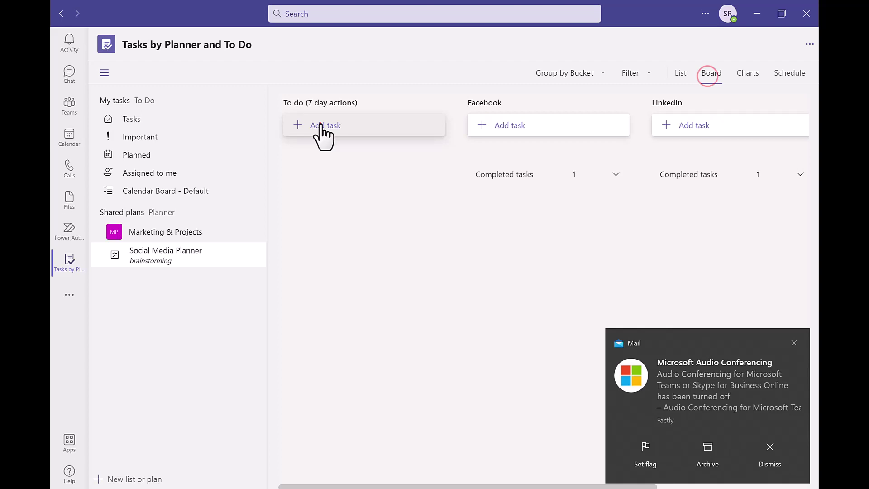
Add a task named "Analytics" to the To do (7 day actions) bucket.
left_click(321, 126)
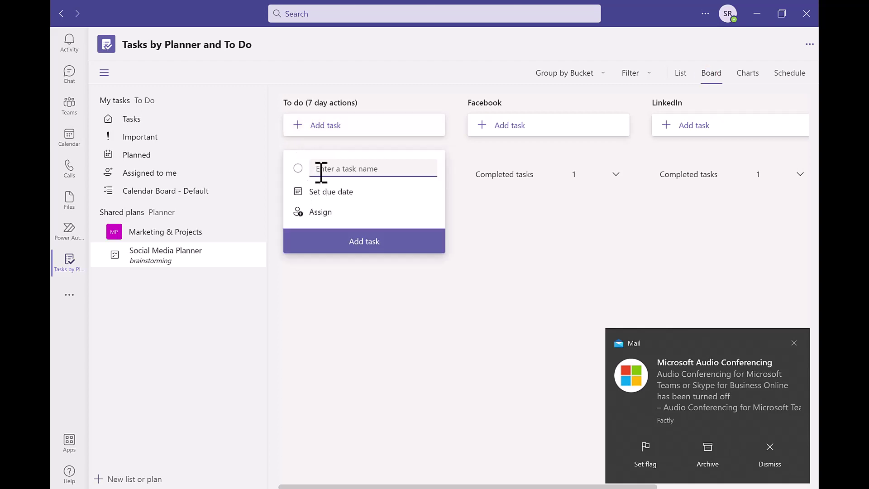
type("Analytics")
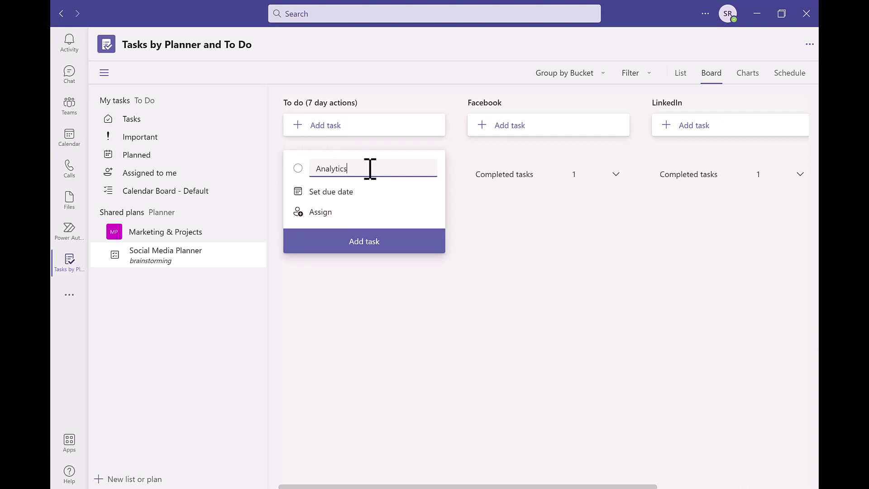
left_click(348, 242)
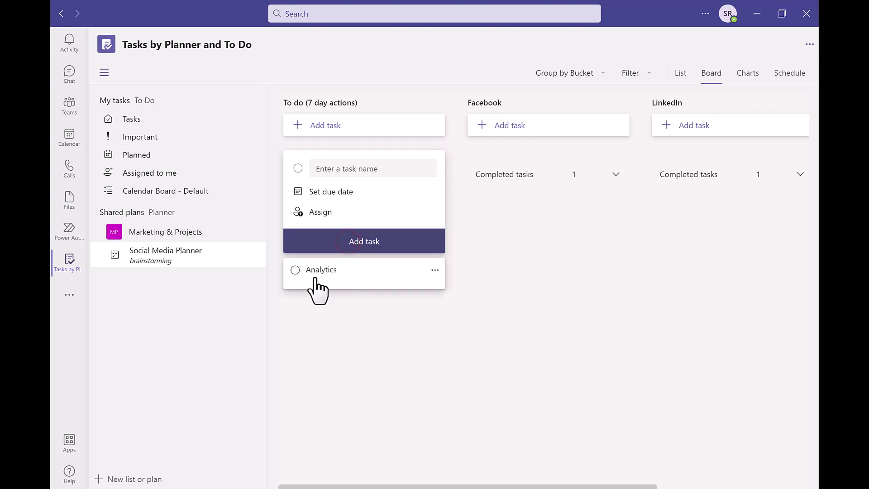
left_click(344, 275)
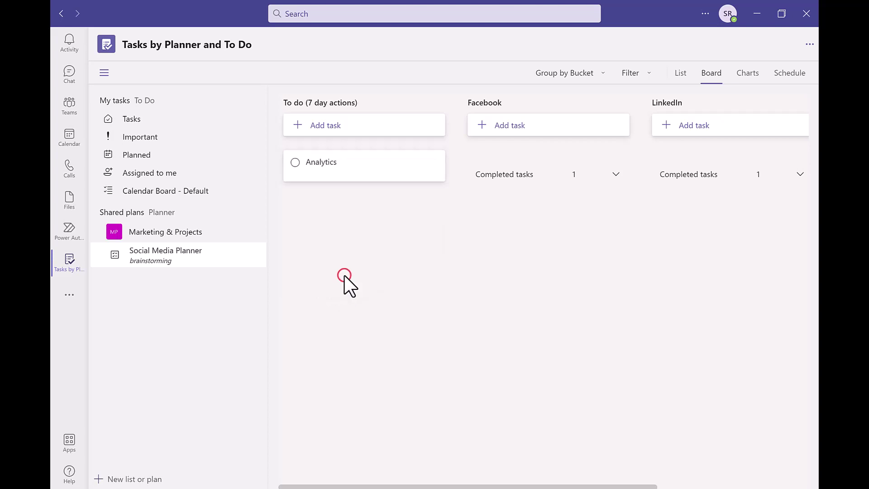
Add the note "Analyse the data pulled through hootesuite to see how well our campaigns and posts are working" to the Analytics task.
left_click(316, 171)
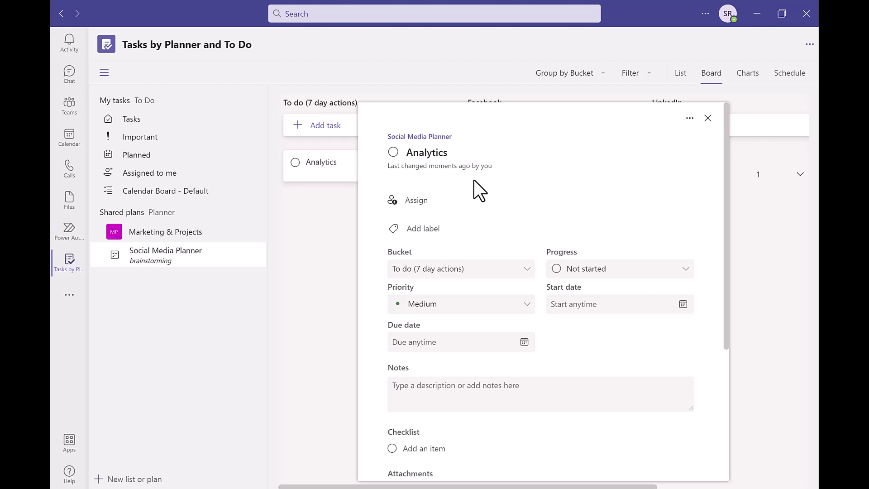
scroll(475, 188, "down", 1)
left_click(430, 355)
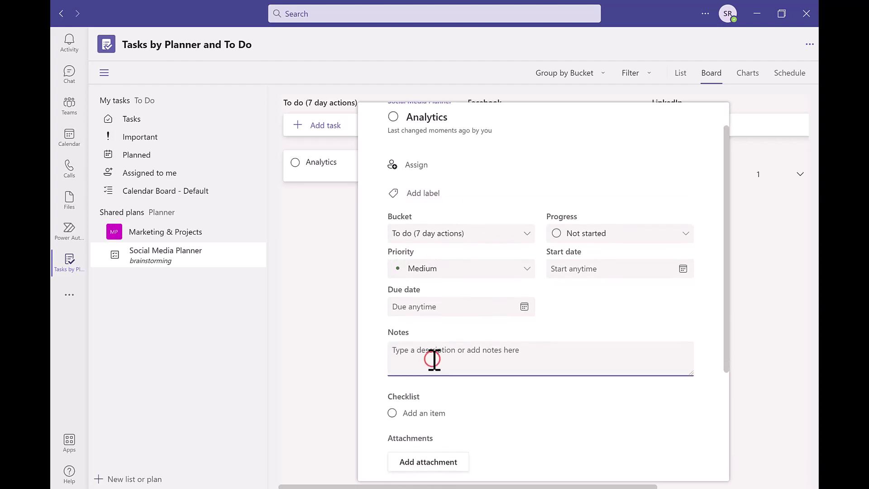
type("Analyse the data pulled thro")
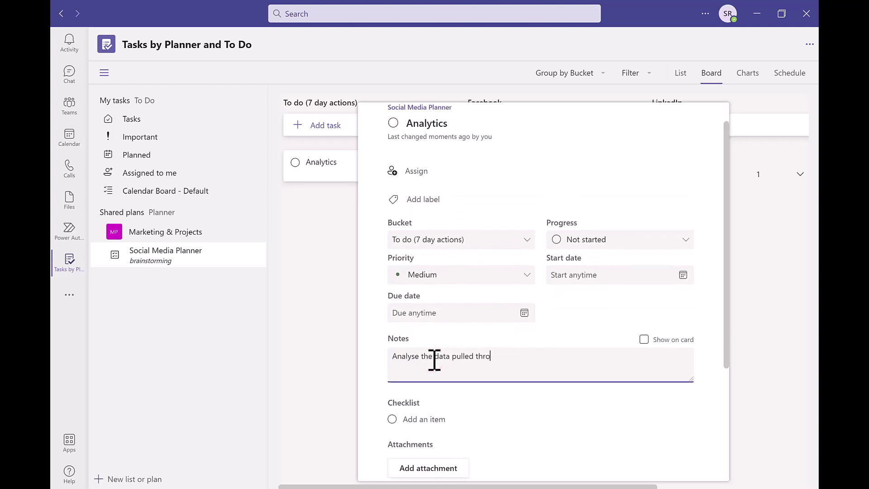
type("ugh hootesuite to see how well our campaigns and posts are working")
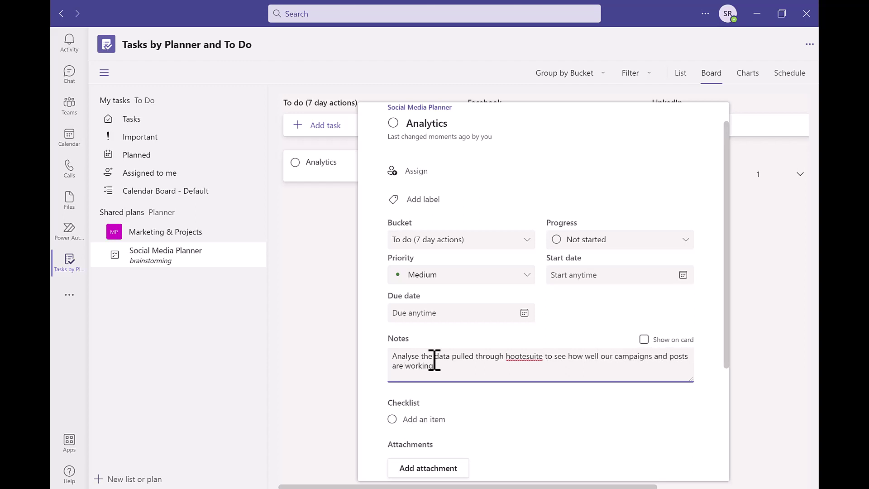
Add checklist items "Add Social platforms on hootesuite", "Create a report" and "Analyse engagement" to the Analytics task.
scroll(426, 353, "down", 2)
left_click(415, 341)
type("Add Social platforms on hootew")
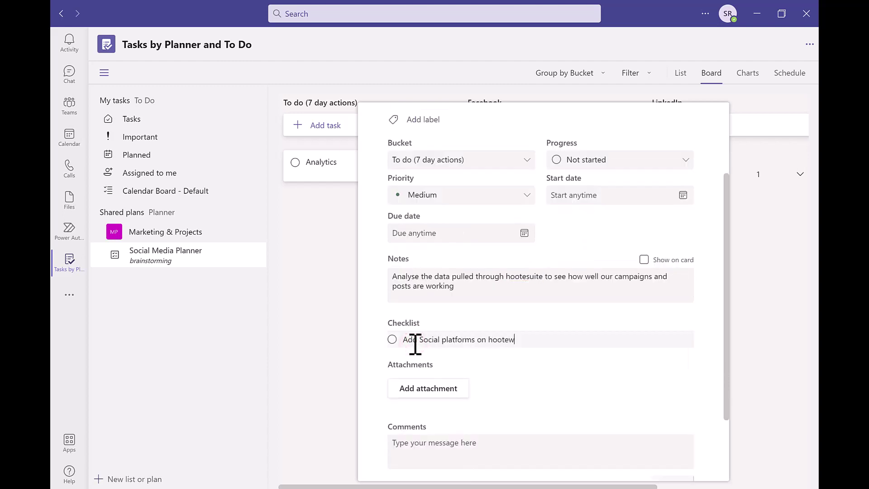
key("BackSpace")
type("suite")
key("Return")
type("Create a report")
key("Return")
type("Analyse engagement")
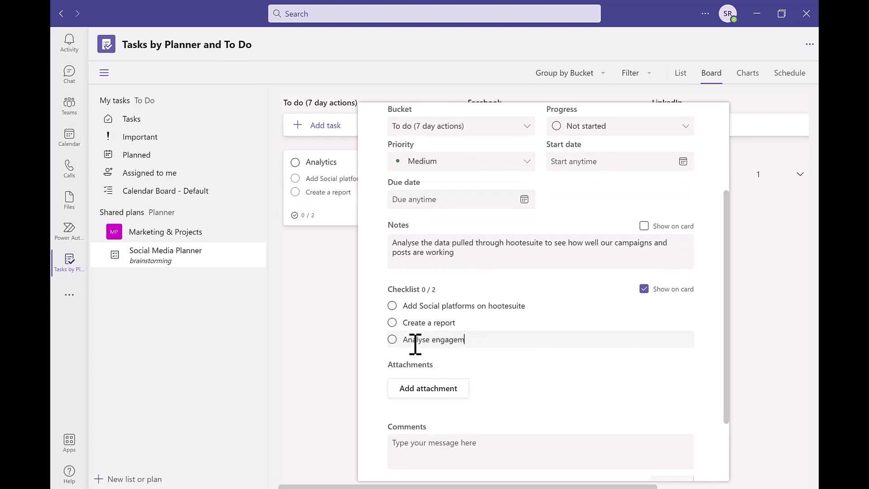
key("Return")
Add checklist items "Analyse growth rate", "Analyse ROI" and "Analyse CTR".
type("Analyse growth rate")
key("Return")
type("Analyse ROI")
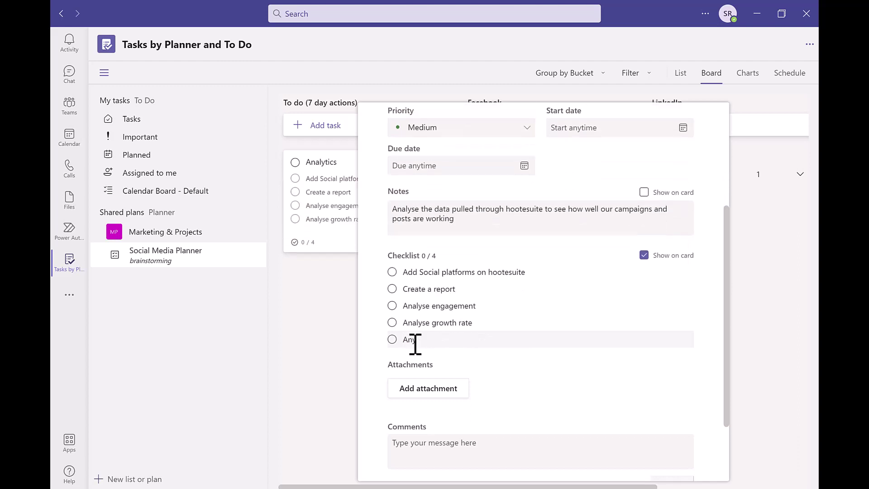
key("Return")
type("Analyse CTR")
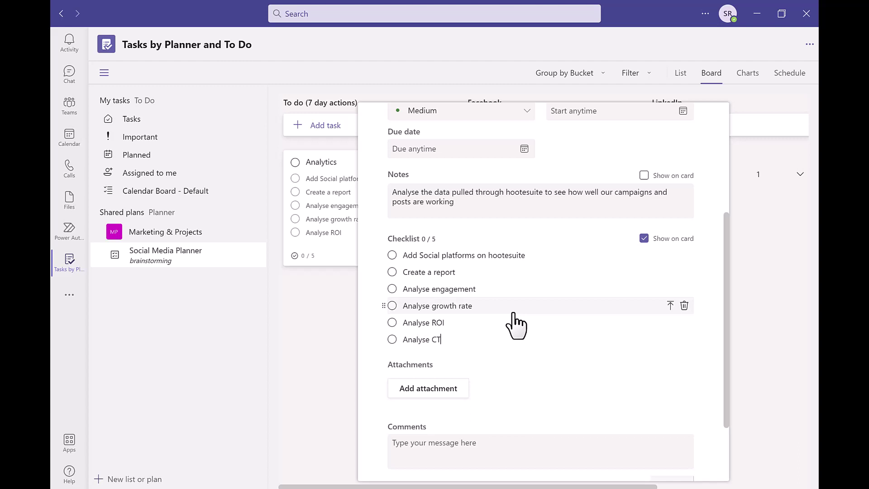
key("Return")
Complete the checklist with the items "Export to Excel" and "Send to Marketing manager".
type("Export to Excel")
key("Return")
type("Sen")
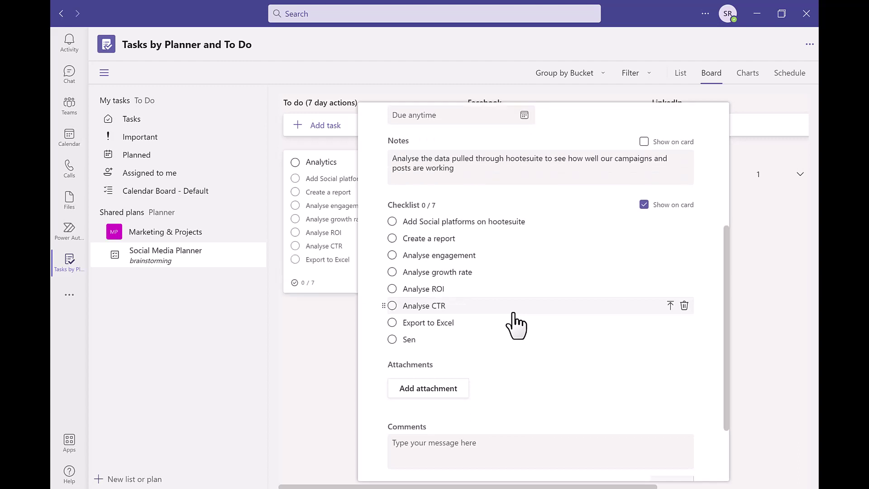
type("d to Marketing manager")
key("Return")
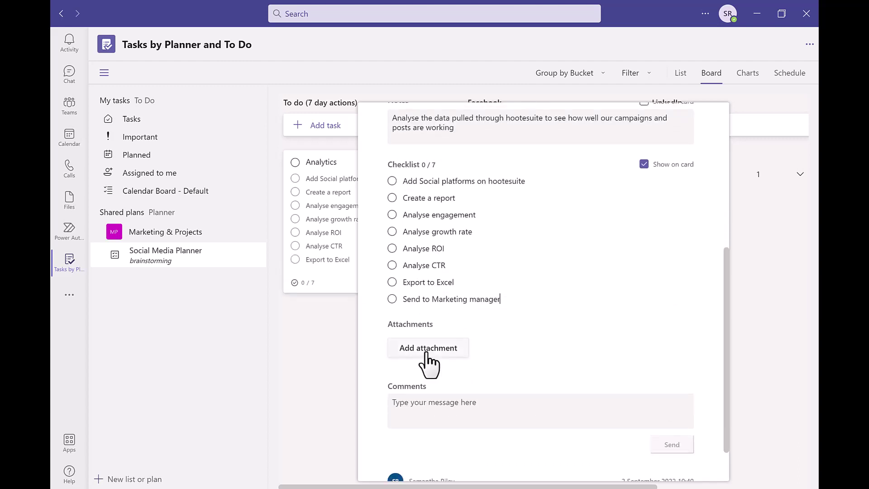
left_click(426, 348)
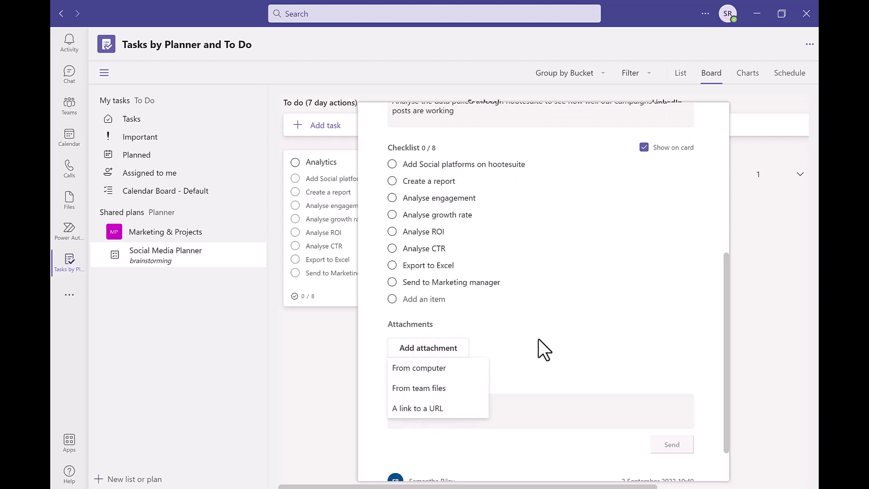
left_click(425, 409)
type("w")
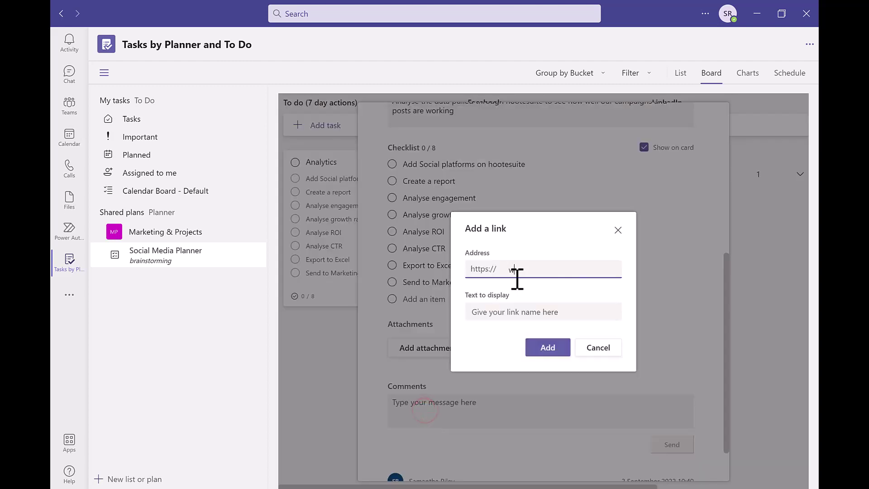
type("ww.hootesuite.com")
left_click(519, 316)
type("hootesuite")
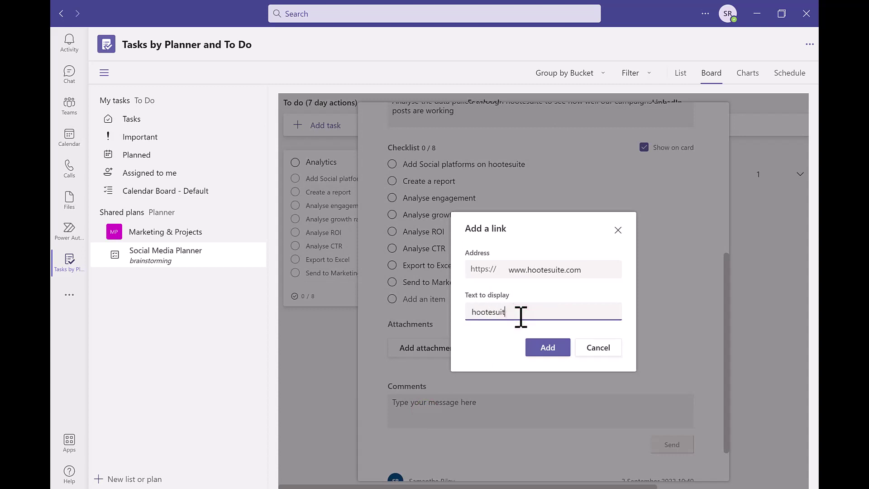
left_click(539, 348)
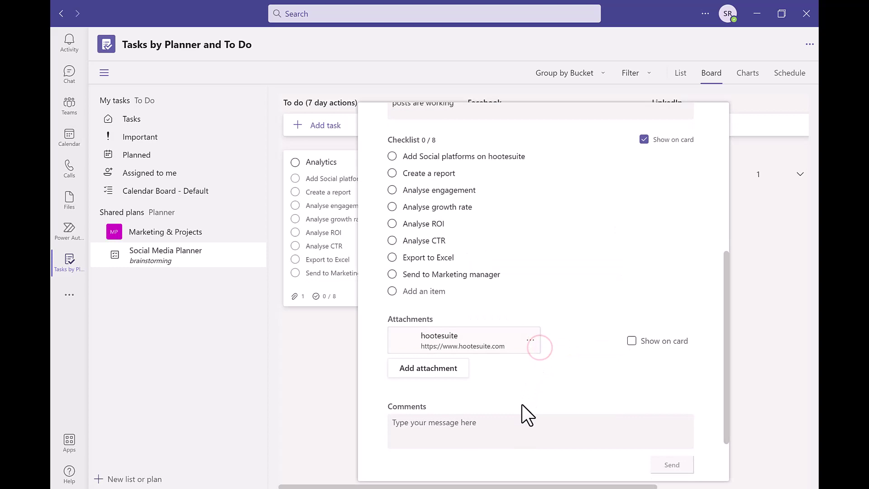
scroll(520, 413, "down", 1)
scroll(466, 388, "up", 5)
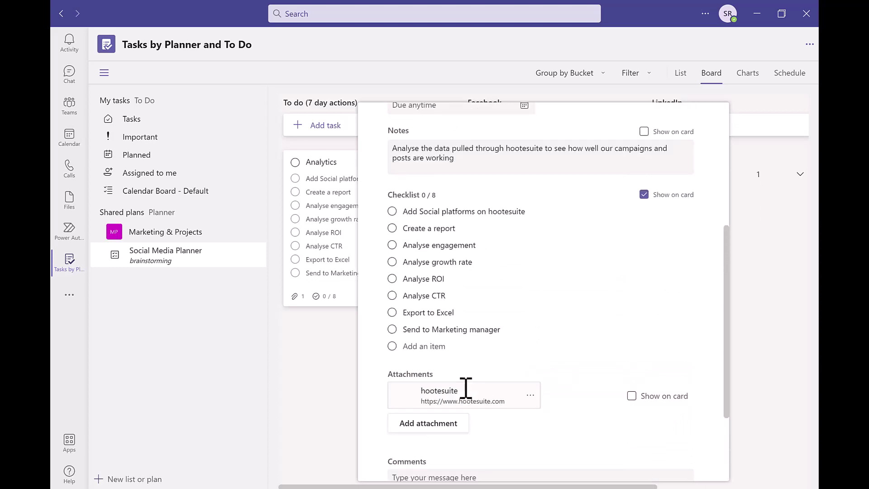
Assign the Analytics task to two team members, the JS and SR accounts.
scroll(463, 389, "up", 3)
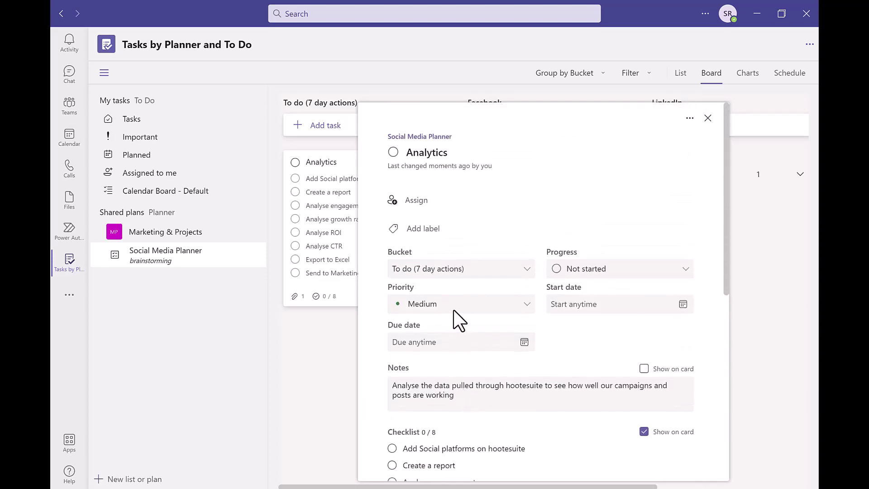
left_click(420, 202)
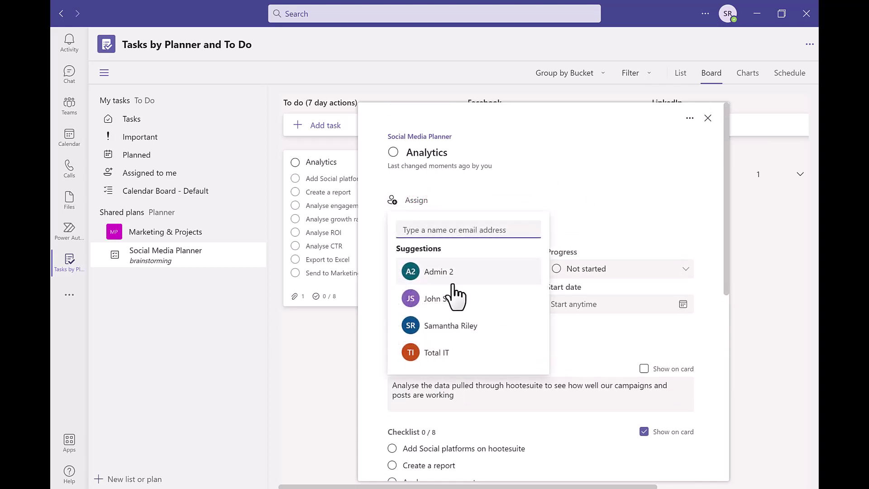
left_click(444, 302)
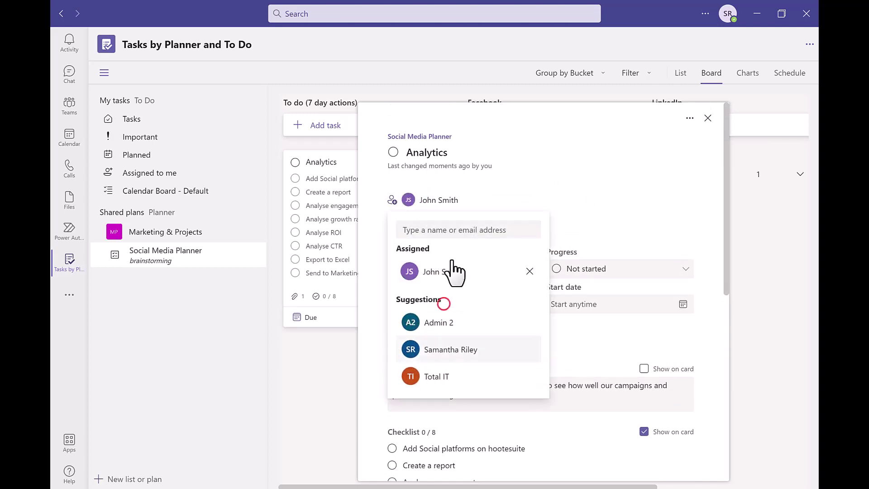
left_click(427, 352)
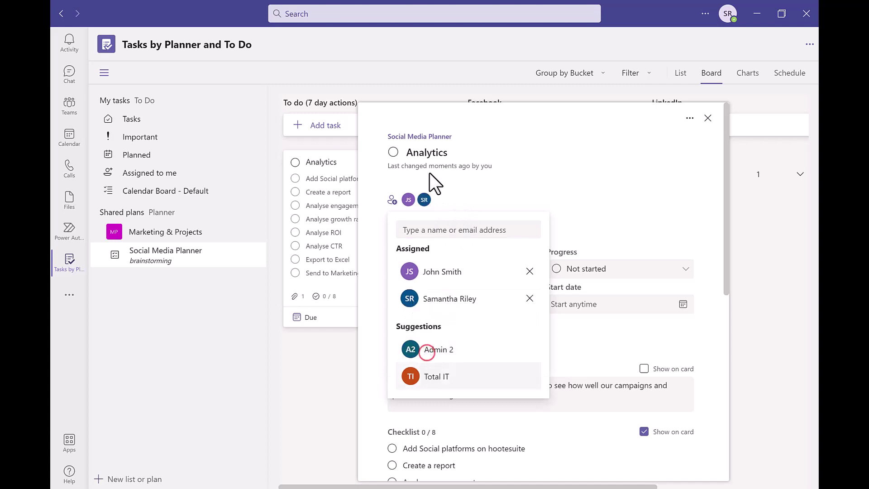
left_click(571, 197)
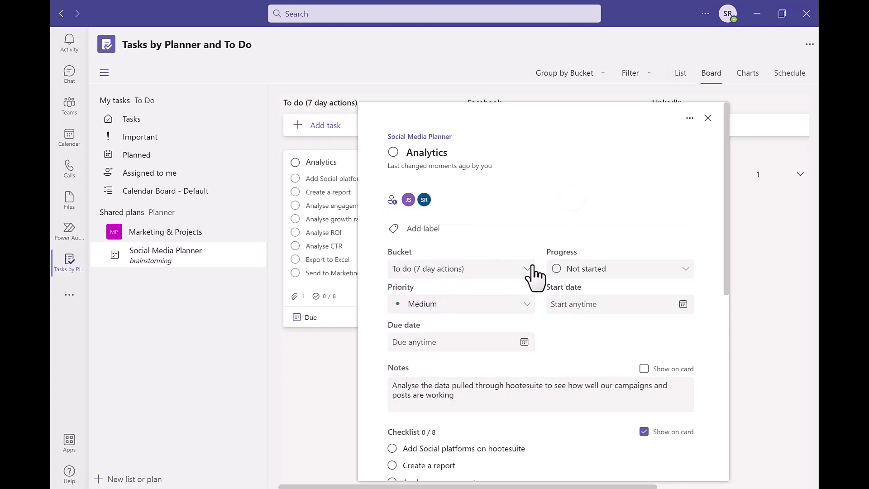
Set the Analytics task's start date to 05/09/2022 and its due date to 09/09/2022, and close the task.
left_click(573, 268)
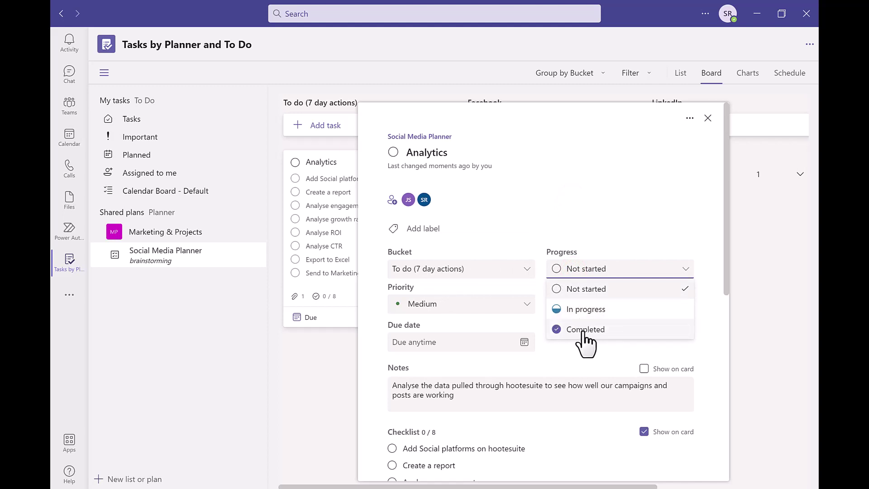
left_click(581, 194)
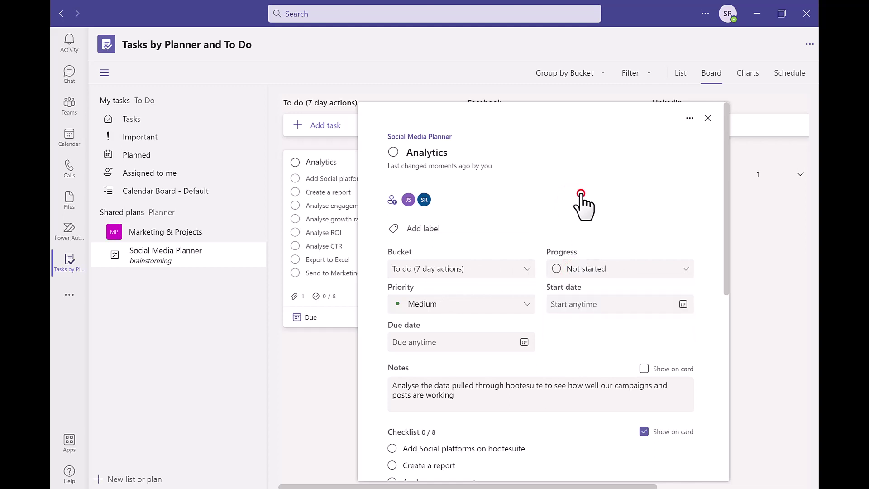
left_click(623, 303)
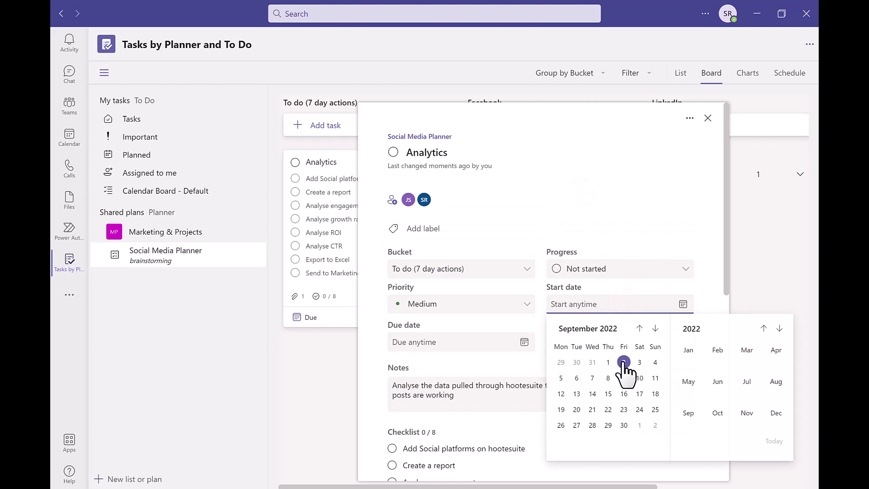
left_click(560, 378)
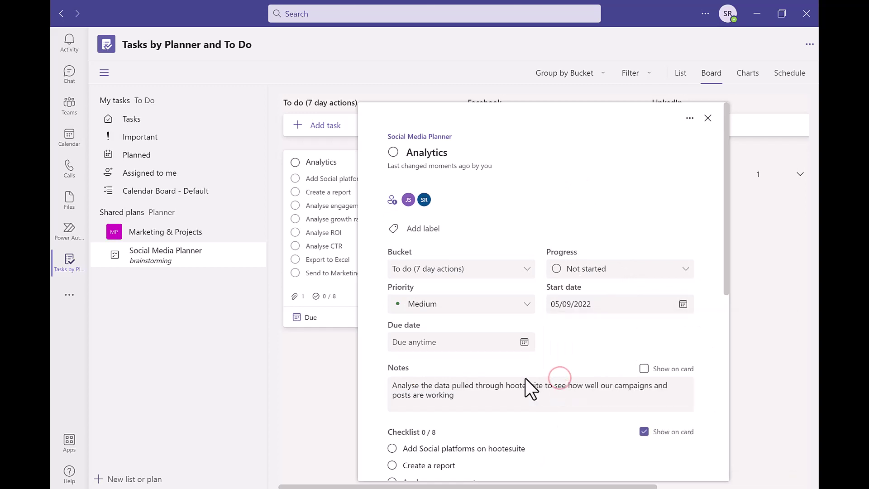
left_click(427, 340)
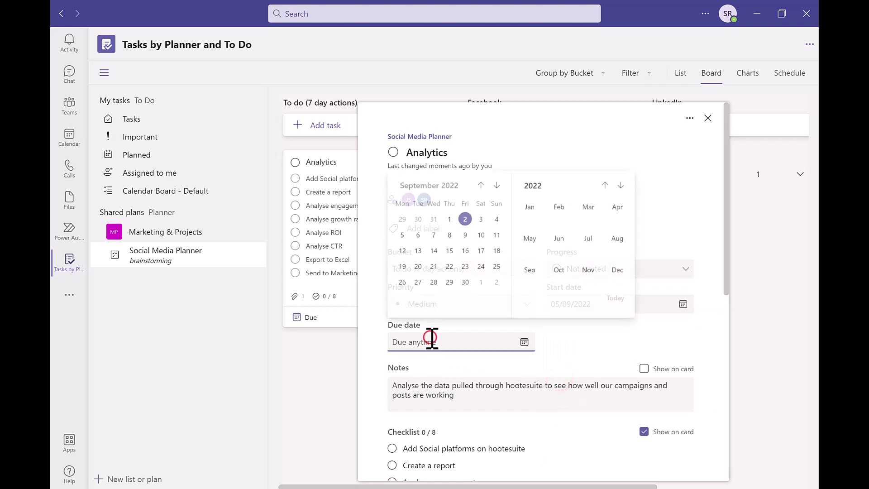
left_click(465, 234)
key("Escape")
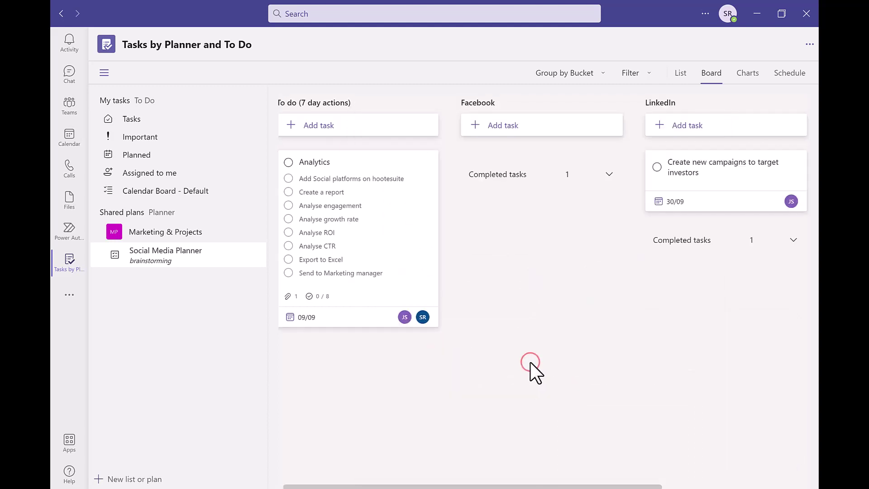
Check the Analytics task in the Assigned to me list and return to the Social Media Planner plan.
left_click(129, 171)
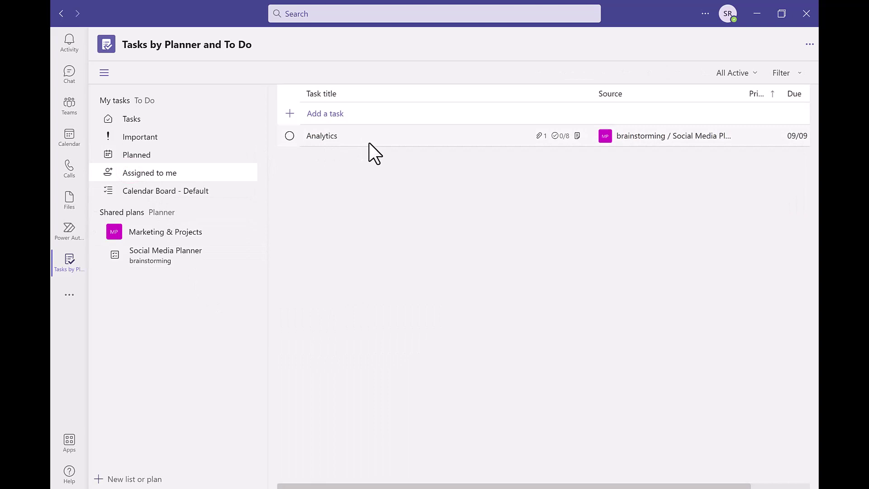
left_click(501, 136)
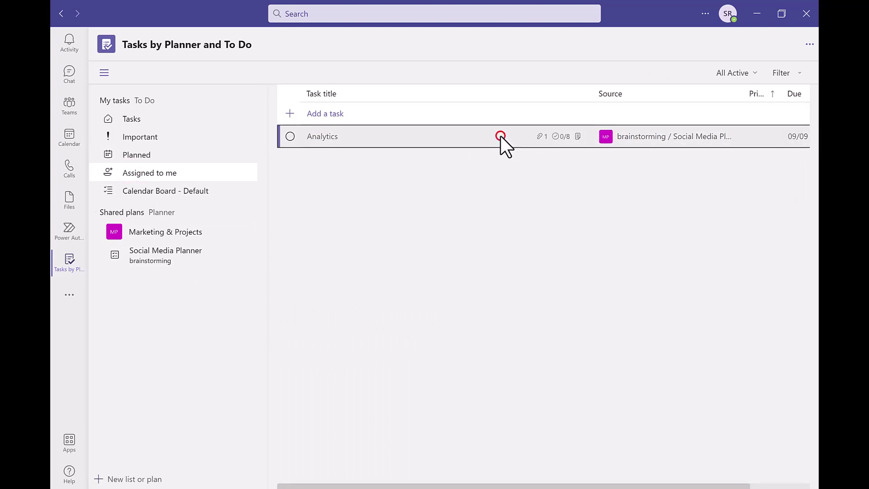
left_click(161, 252)
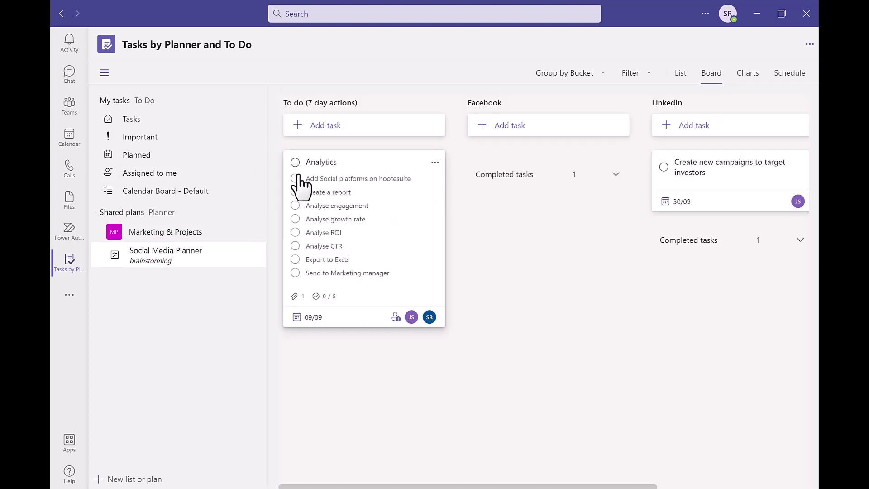
Complete the Analytics checklist items "Add Social platforms on hootesuite" and "Create a report", and set the task's progress to In progress.
left_click(295, 179)
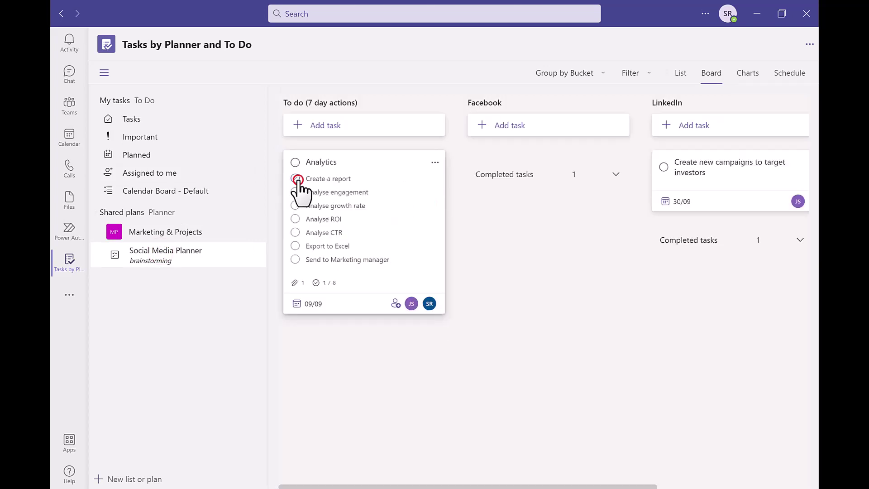
left_click(294, 179)
left_click(423, 215)
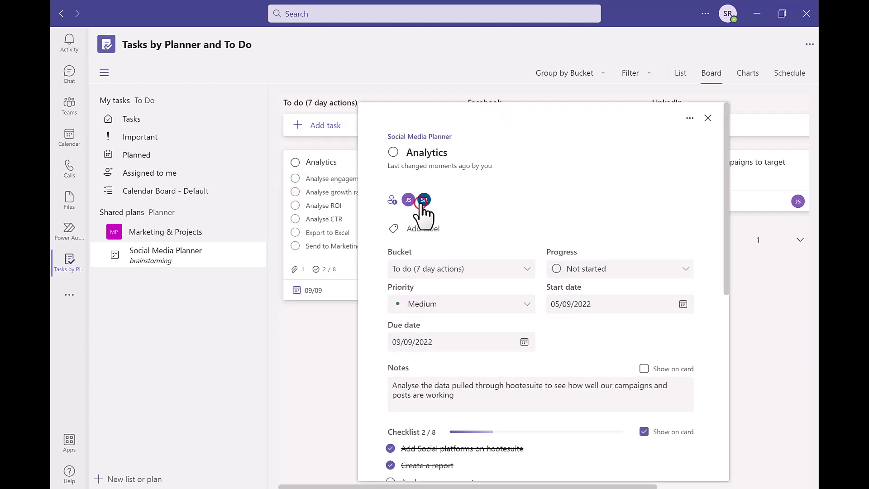
left_click(610, 272)
left_click(580, 311)
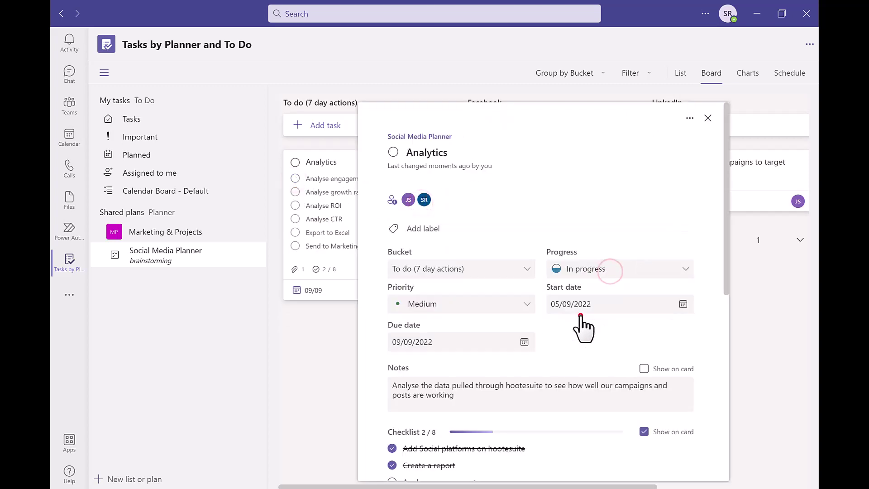
left_click(750, 280)
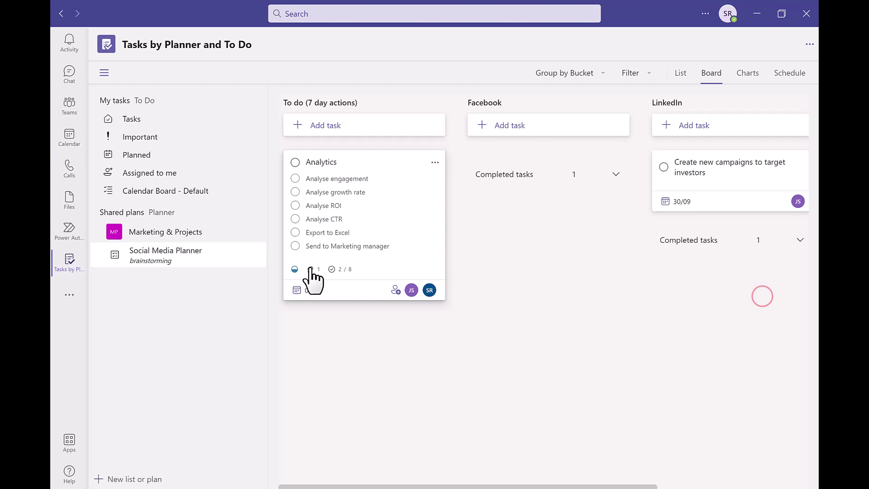
Look at the progress options and the details reachable from the Analytics card without changing anything.
left_click(295, 270)
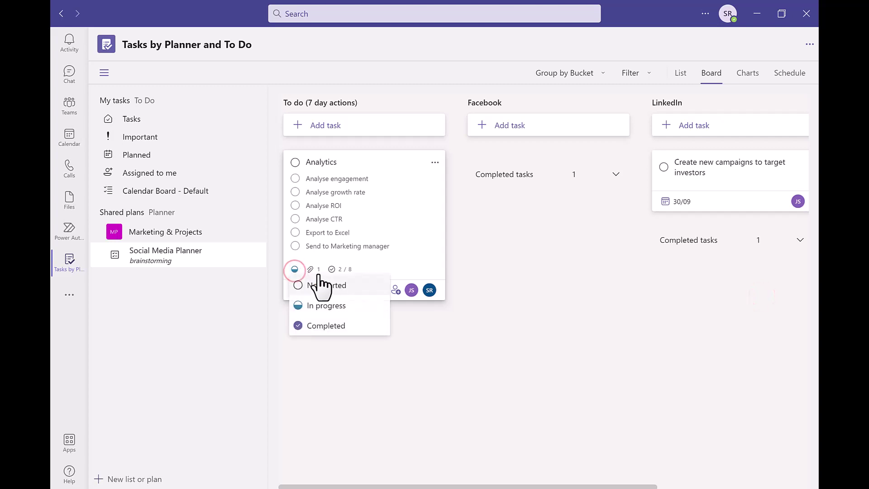
left_click(336, 368)
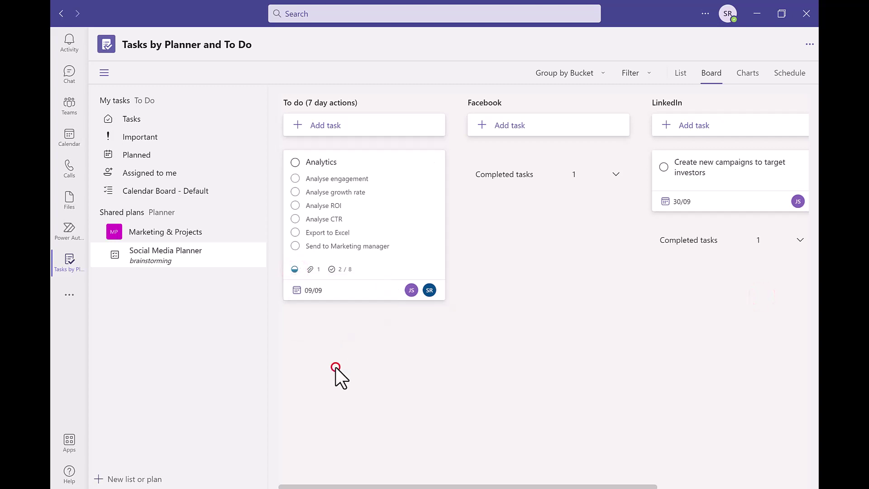
left_click(315, 271)
left_click(310, 379)
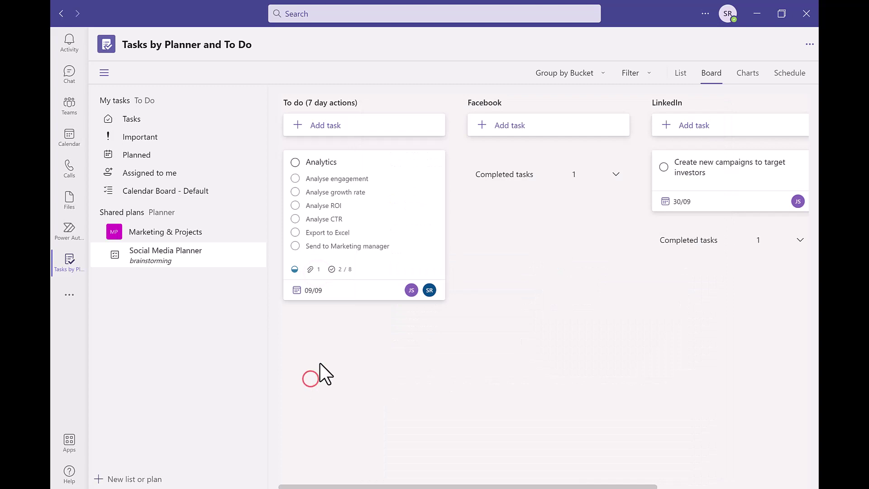
Examine the plan's charts for task status, bucket, priority and members.
left_click(749, 73)
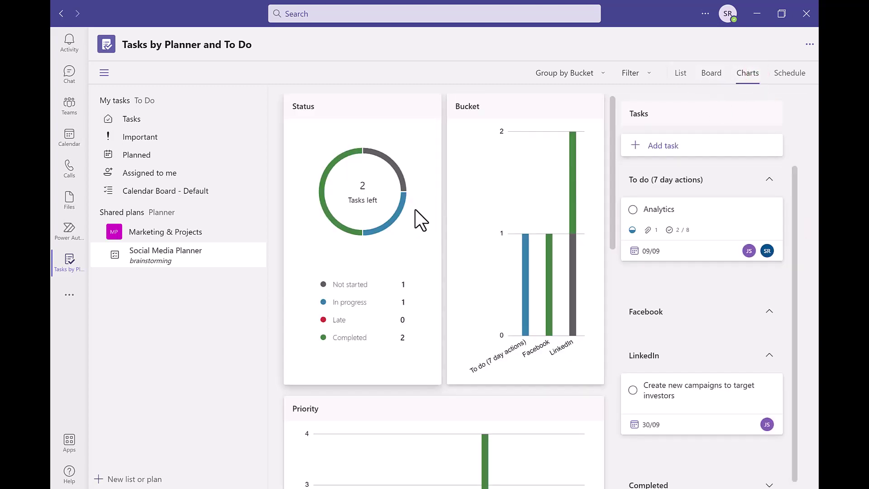
scroll(413, 218, "down", 1)
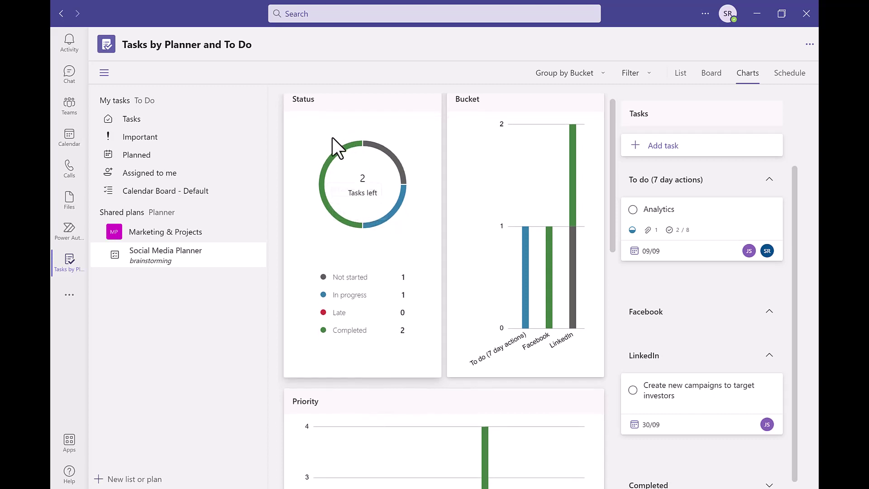
scroll(385, 160, "down", 5)
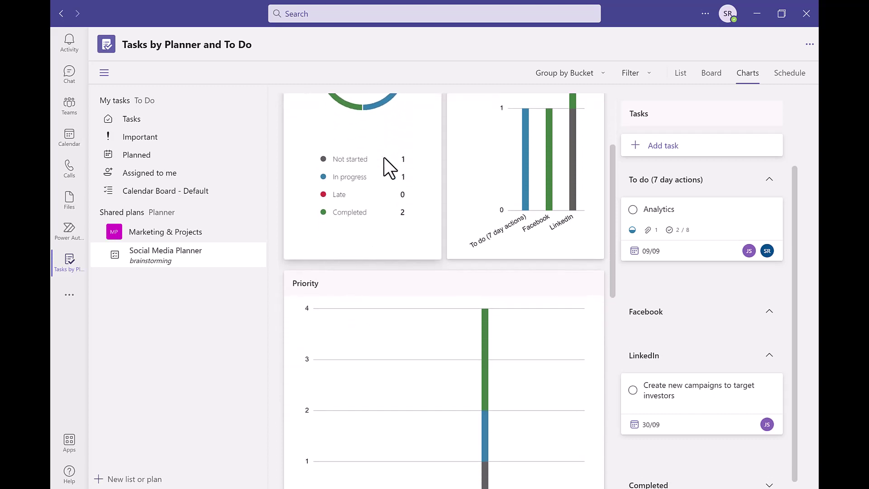
scroll(385, 168, "down", 1)
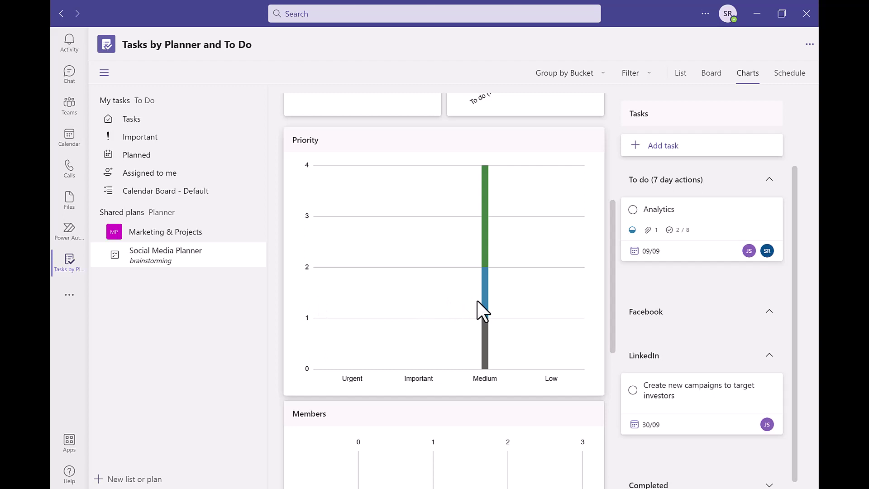
scroll(482, 312, "down", 6)
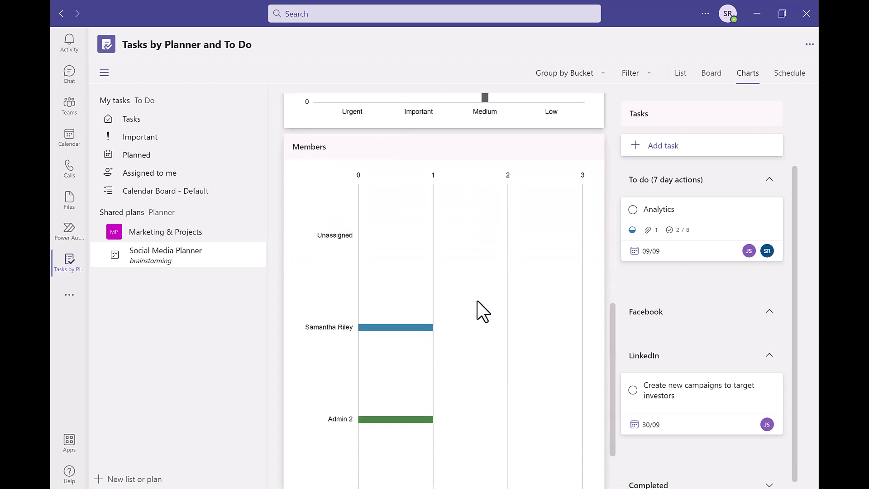
scroll(483, 311, "down", 2)
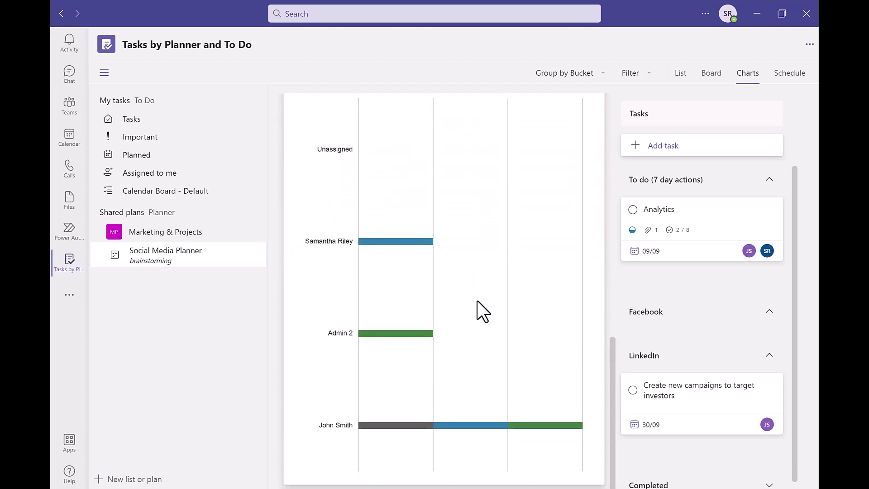
scroll(479, 313, "up", 3)
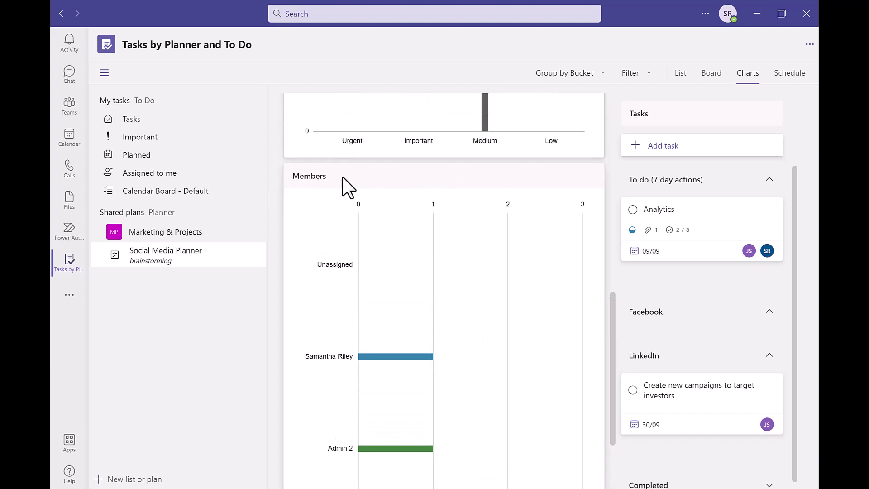
Expand the Completed group beside the charts and review the plan's task list.
scroll(646, 381, "down", 1)
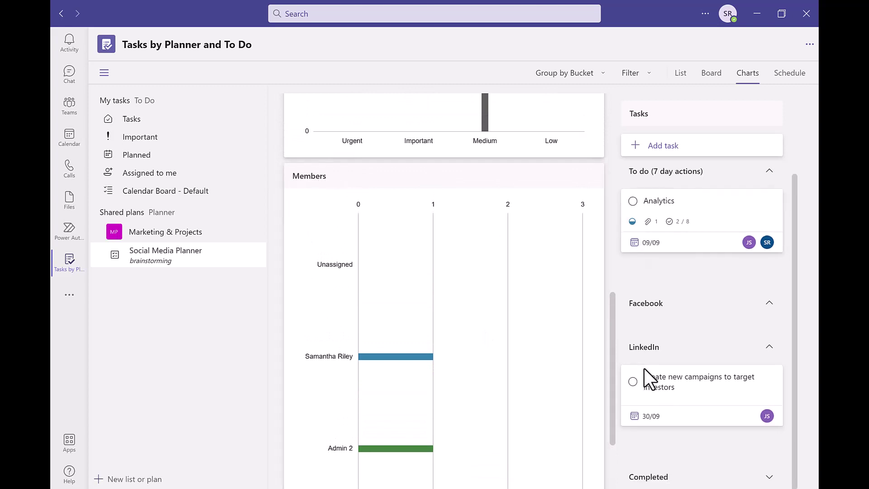
left_click(770, 478)
scroll(748, 454, "down", 1)
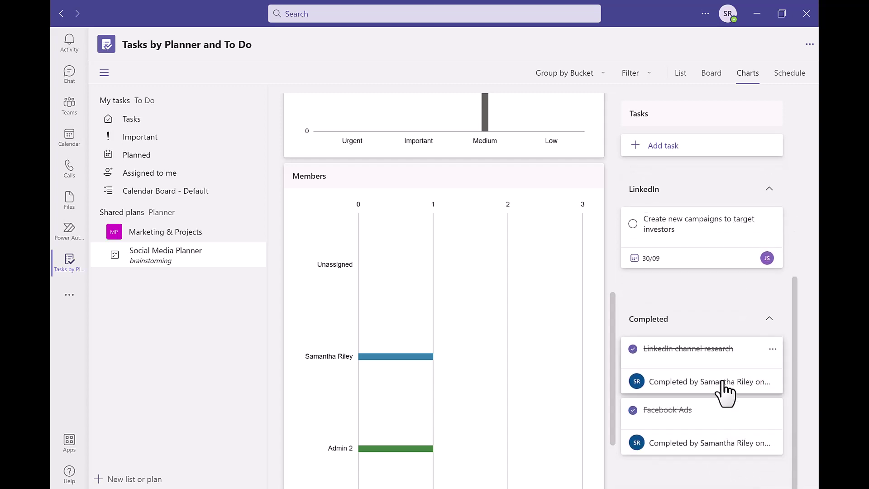
scroll(724, 391, "up", 2)
scroll(724, 392, "up", 2)
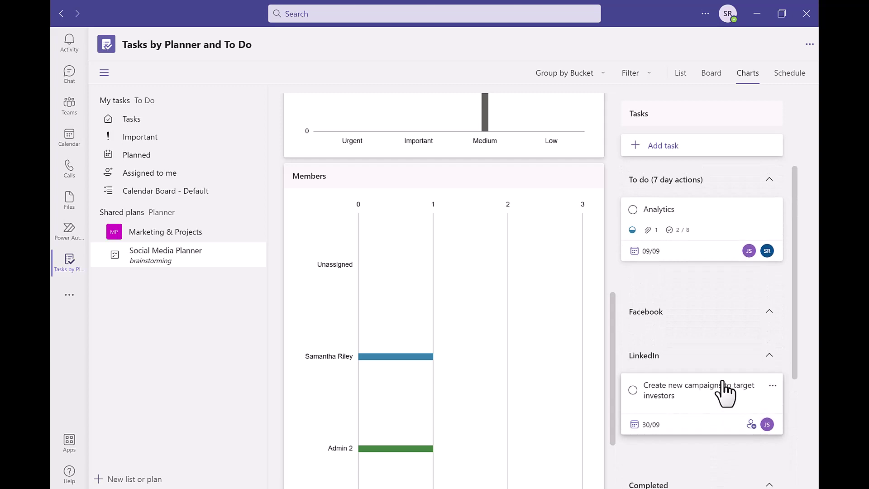
View the plan's tasks in the September 2022 schedule and return to the board.
left_click(801, 82)
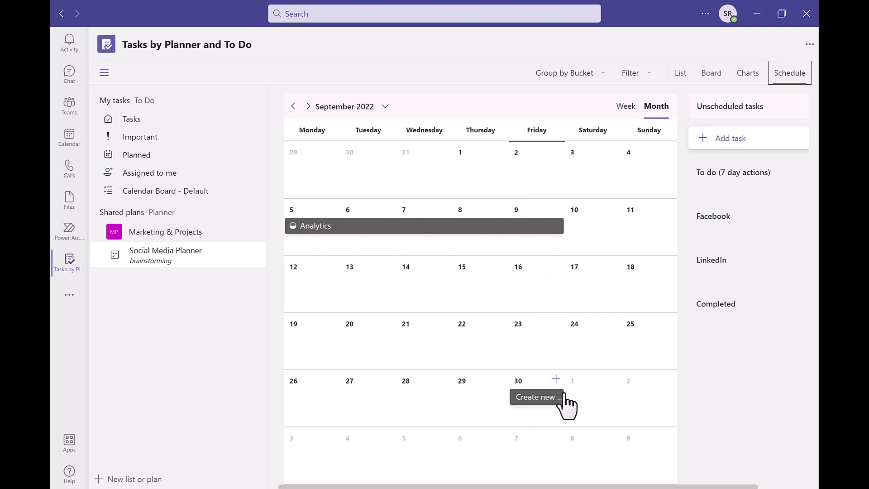
left_click(721, 75)
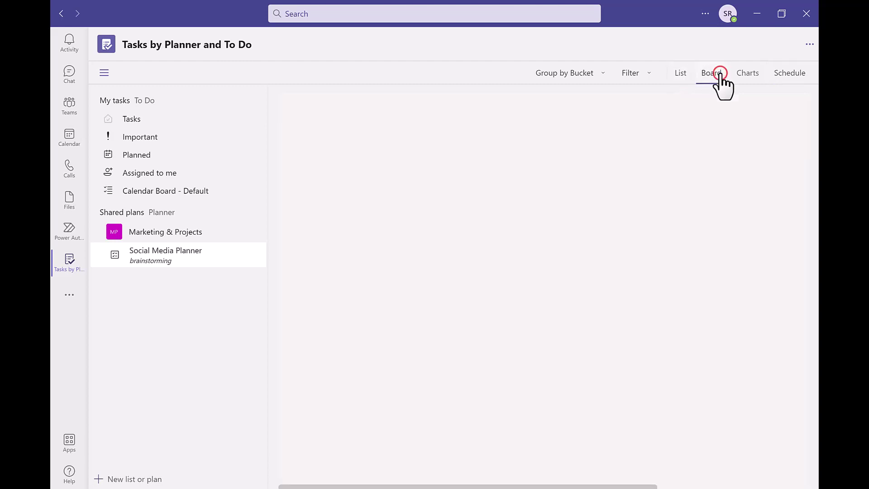
Try filtering the board by the JS and SR assignees, and remove both assignment filters.
left_click(639, 80)
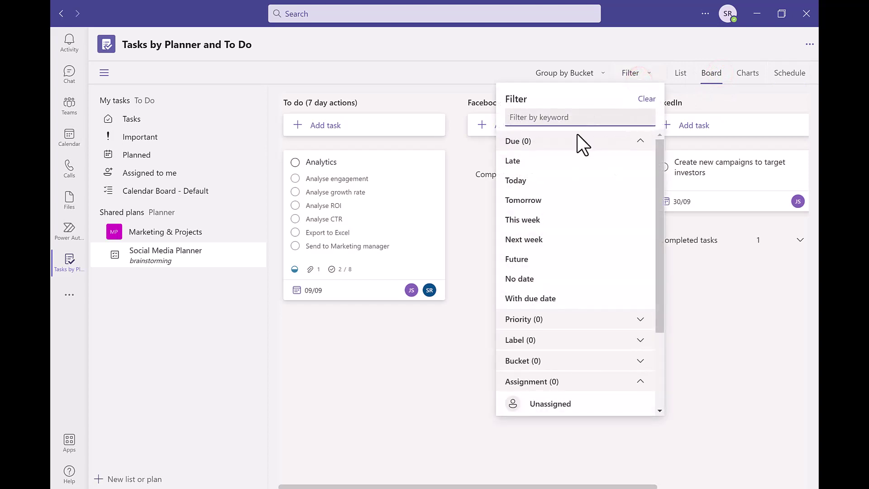
scroll(538, 294, "down", 2)
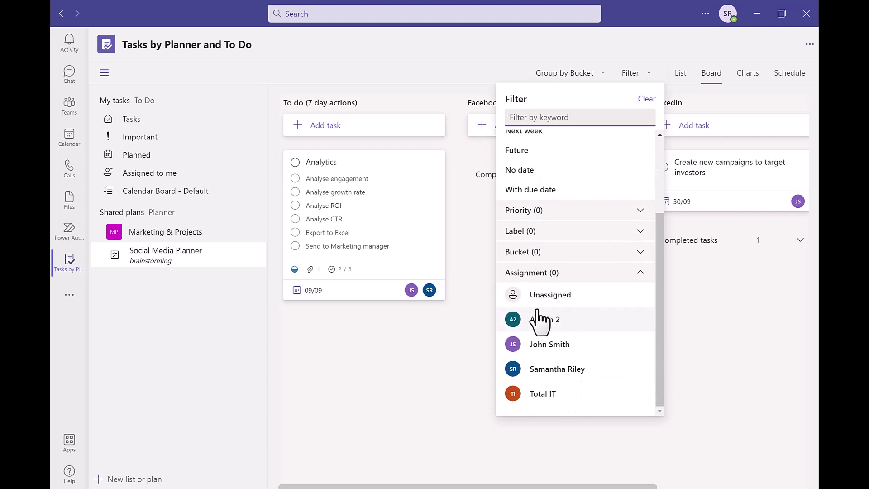
left_click(535, 341)
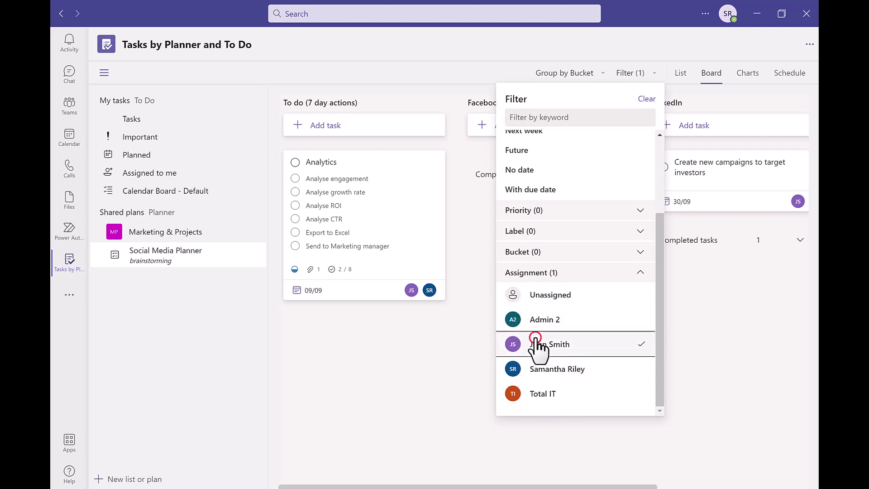
left_click(535, 368)
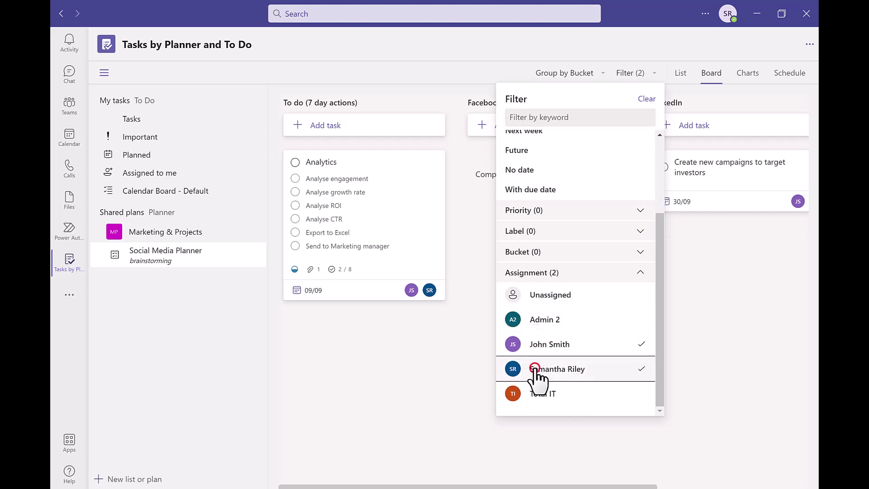
left_click(537, 345)
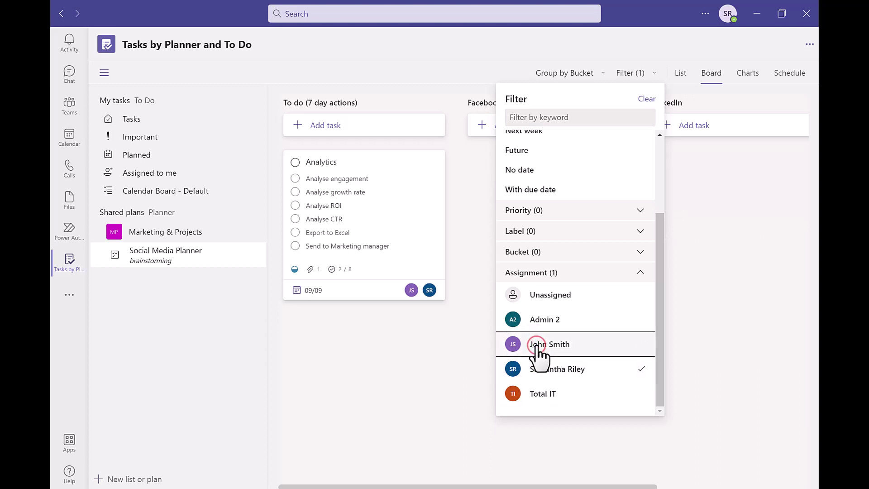
left_click(544, 366)
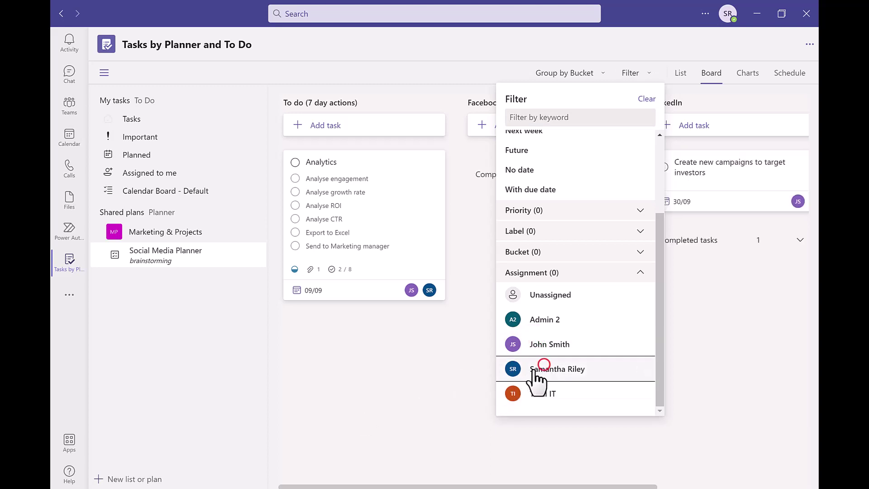
left_click(457, 368)
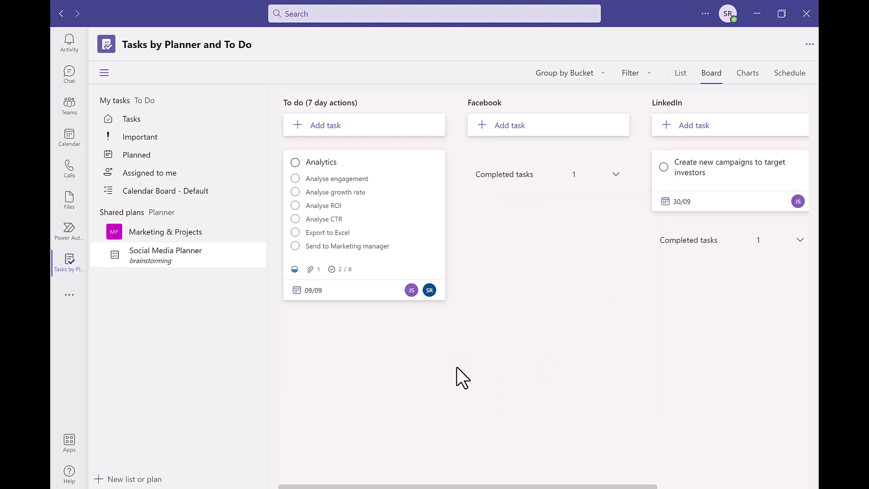